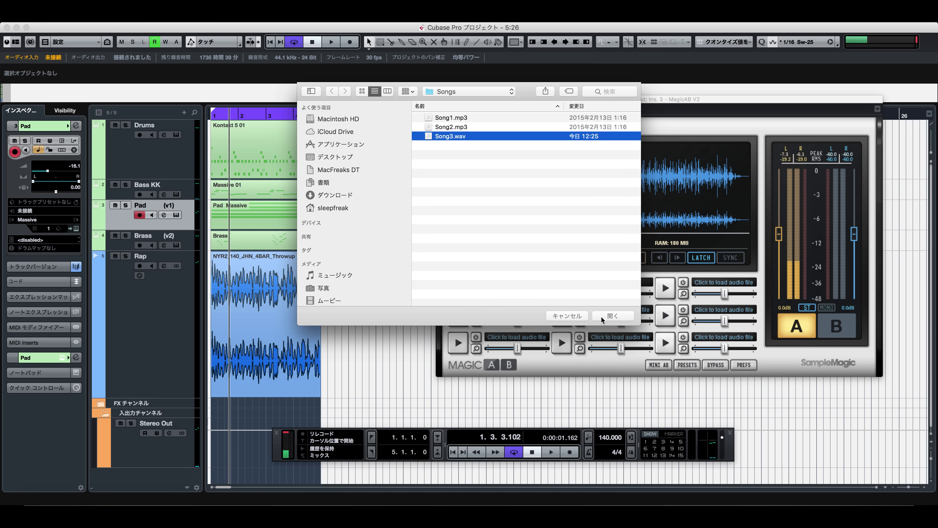
# Load Song3.wav into the third reference track slot.
pyautogui.click(607, 316)
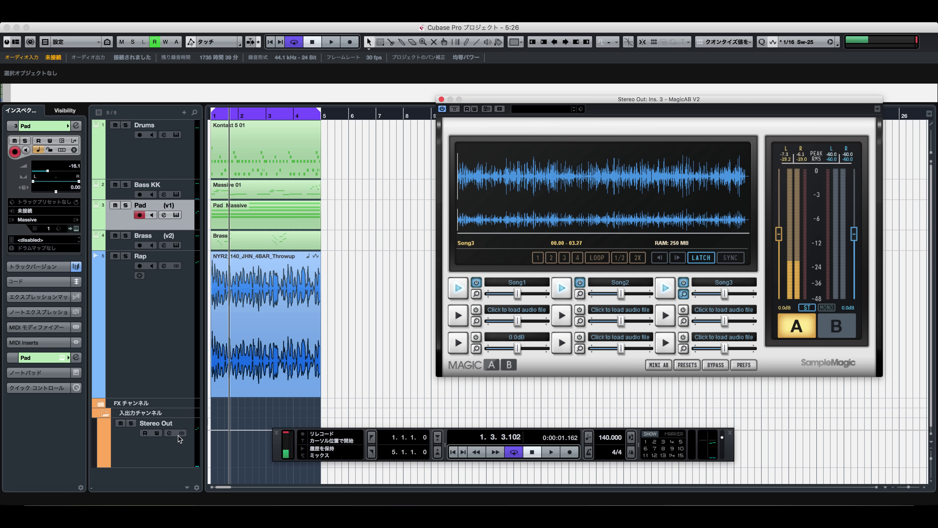
# Move MagicAB V2 to the last insert slot of the Stereo Out channel, trying it in the first slot on the way.
pyautogui.click(136, 456)
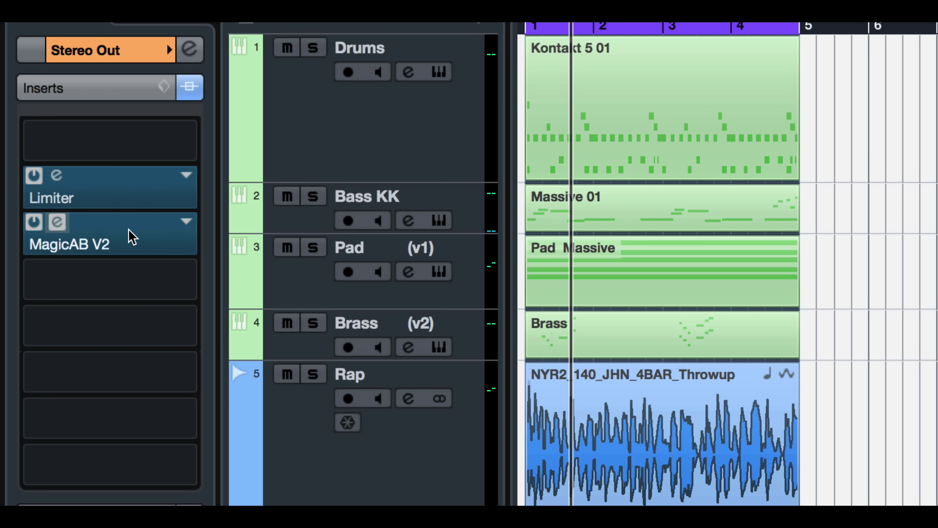
pyautogui.moveTo(132, 236); pyautogui.dragTo(106, 146)
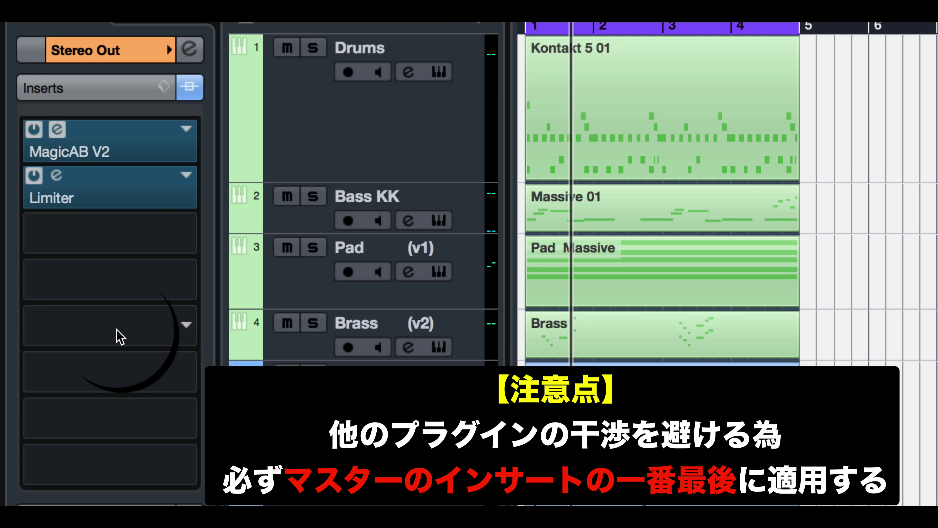
pyautogui.moveTo(119, 142); pyautogui.dragTo(92, 462)
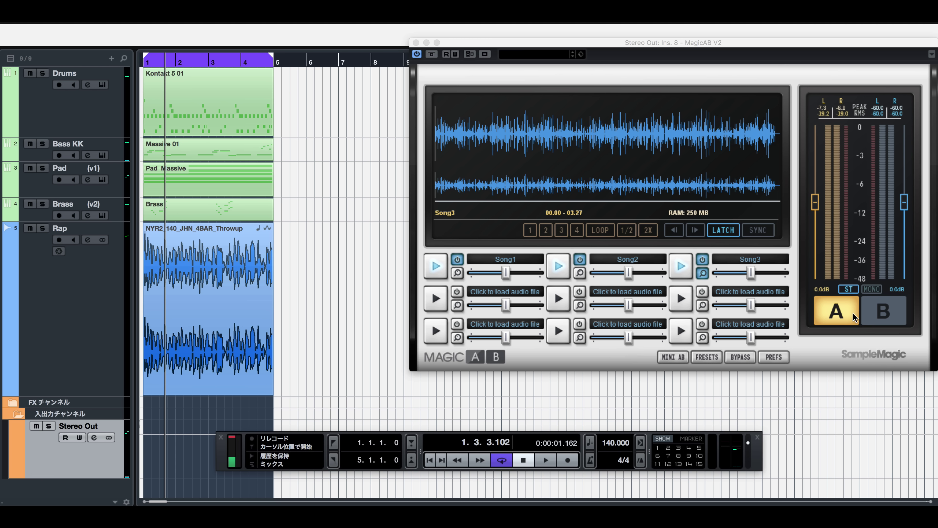
# Play the project and compare the mix with the Song3 reference by alternating between A and B, ending on B.
pyautogui.click(866, 315)
pyautogui.click(844, 310)
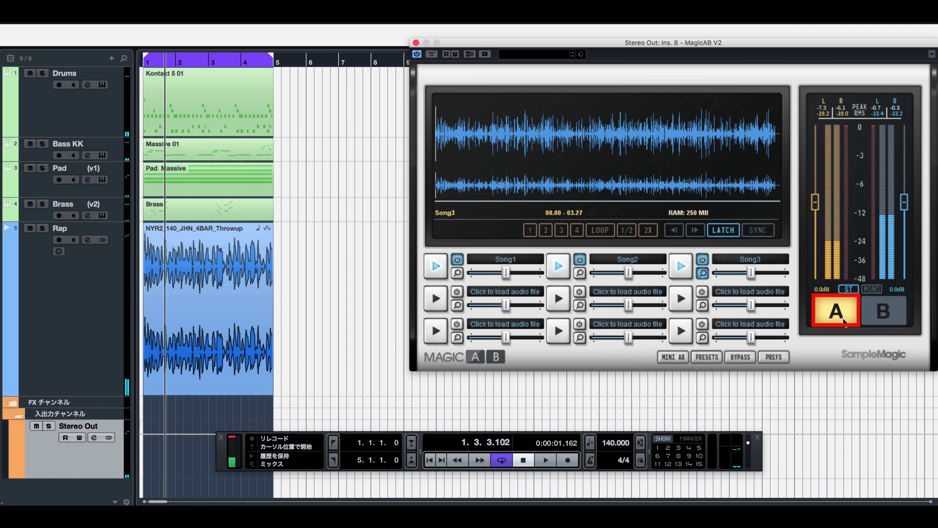
pyautogui.press('space')
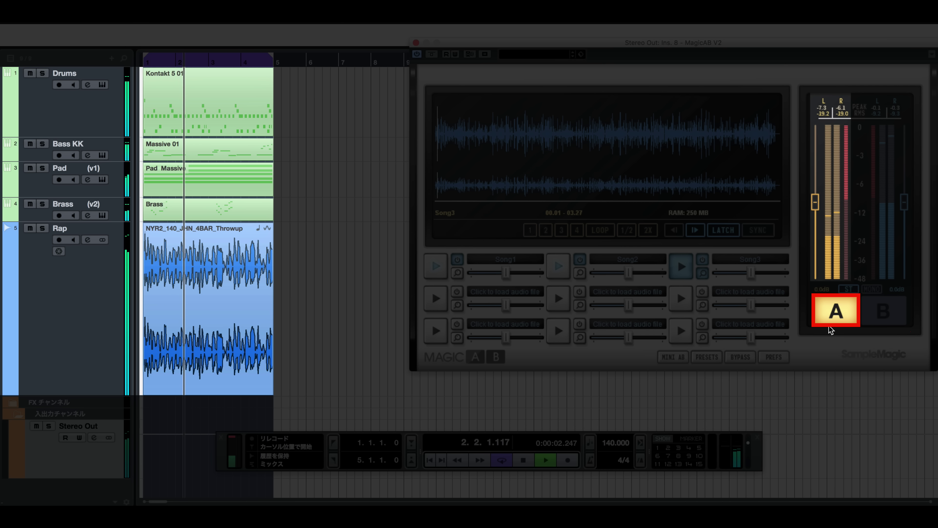
pyautogui.click(878, 307)
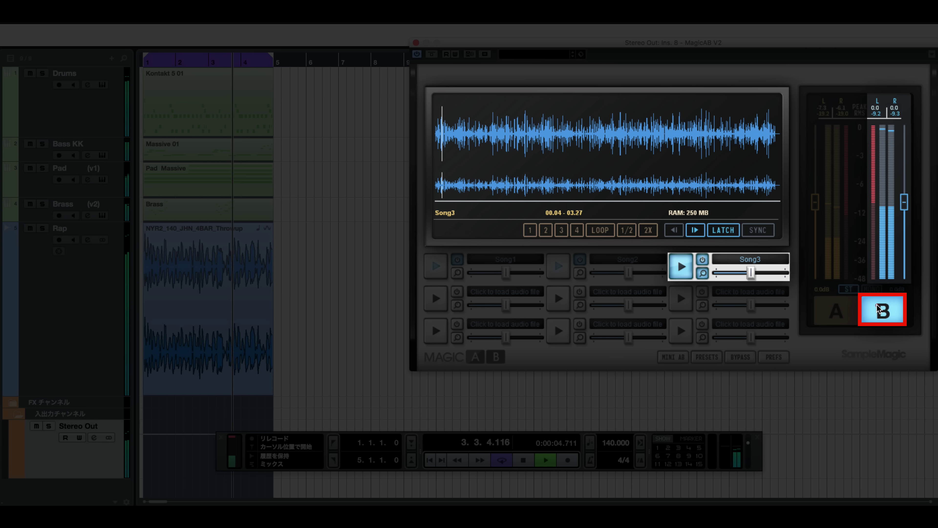
pyautogui.click(828, 313)
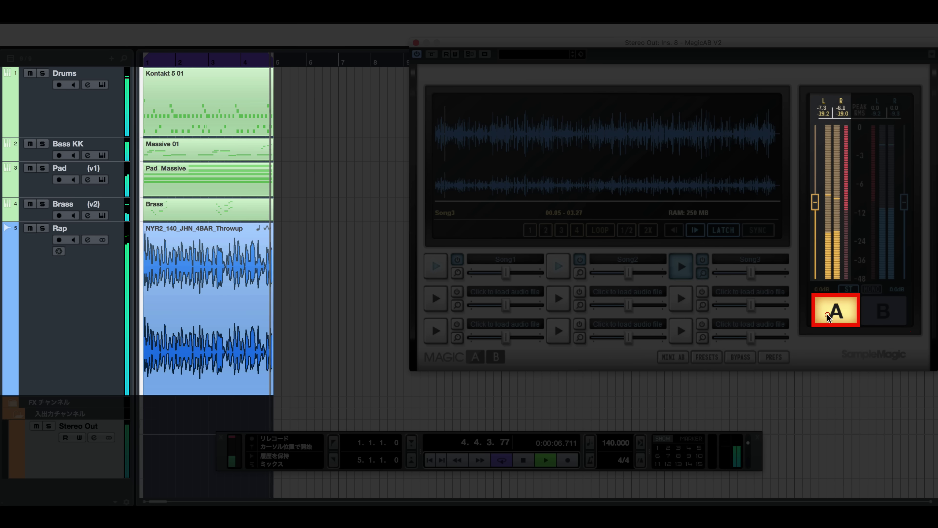
pyautogui.click(900, 320)
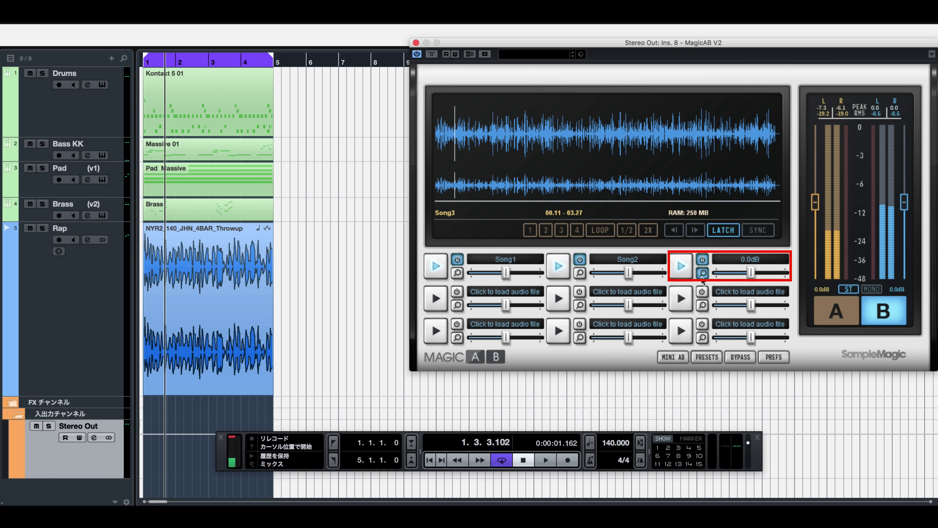
# Audition the Song2 and Song1 references during playback, play Song1 from near its middle, and stop playback.
pyautogui.press('space')
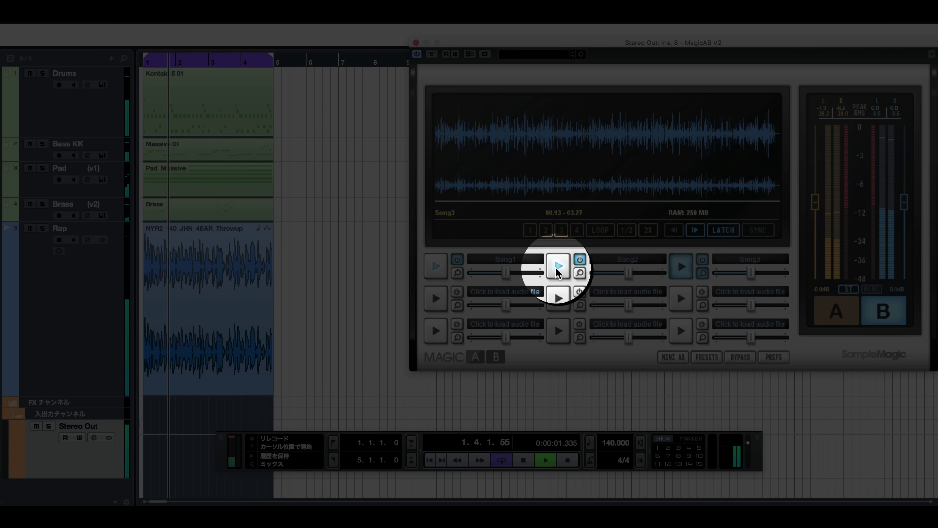
pyautogui.click(557, 269)
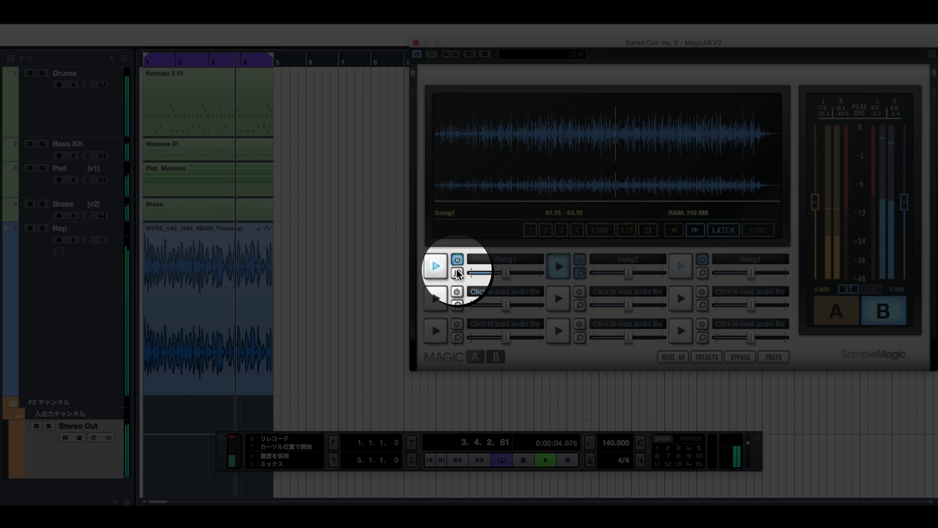
pyautogui.click(421, 266)
pyautogui.click(587, 137)
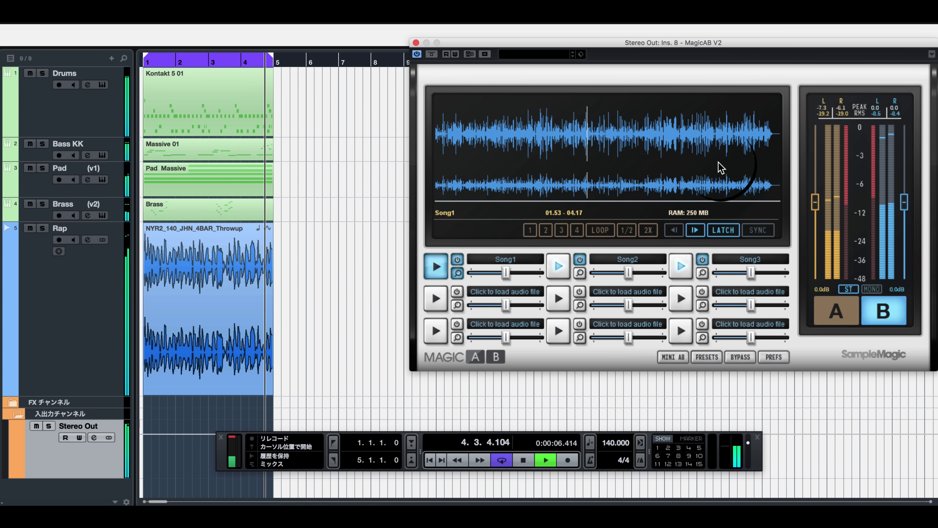
pyautogui.press('space')
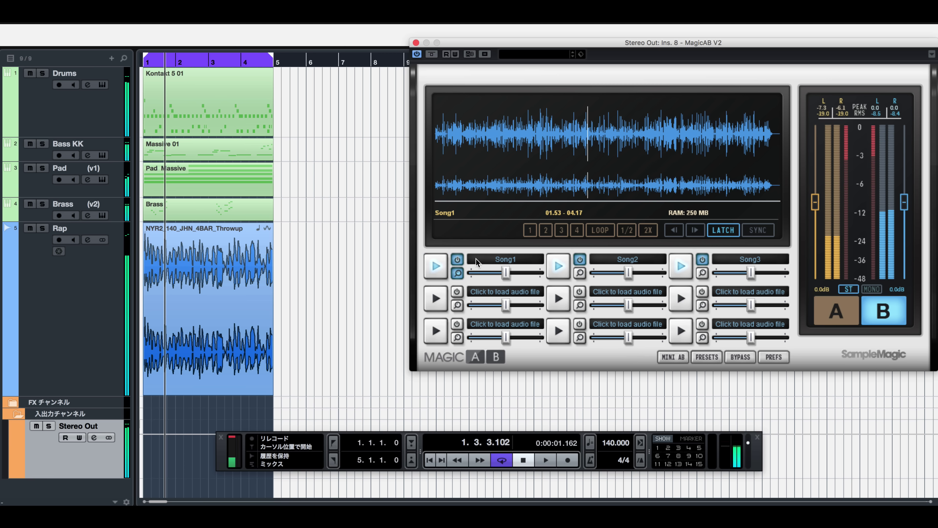
# Make Song3 the active reference and deactivate the Song1 slot to unload it from memory.
pyautogui.click(682, 265)
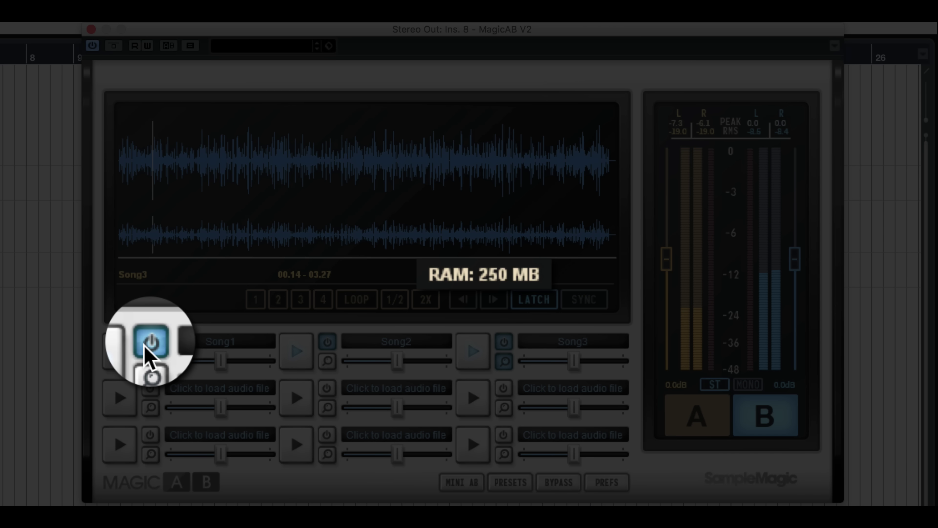
pyautogui.click(151, 342)
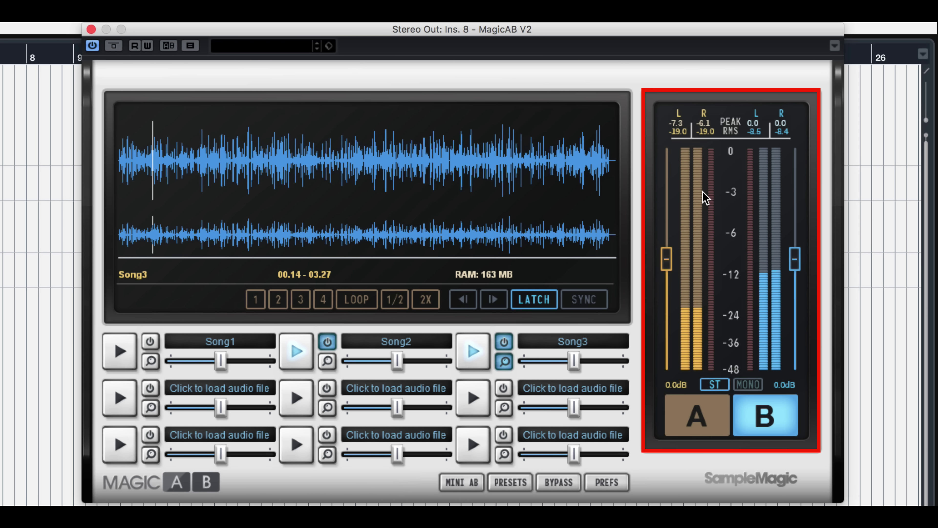
# Compare the level meters of the mix and Song3 by switching between A and B, and stop playback.
pyautogui.click(697, 415)
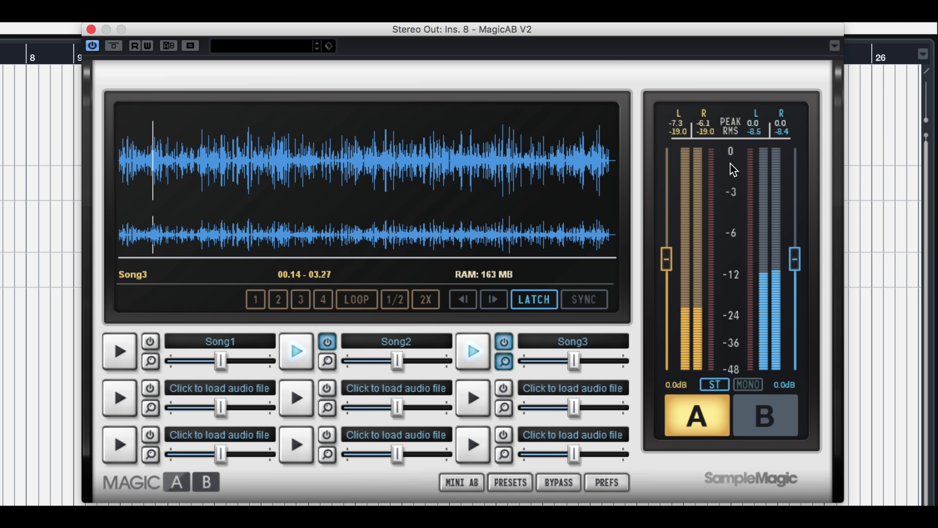
pyautogui.click(774, 418)
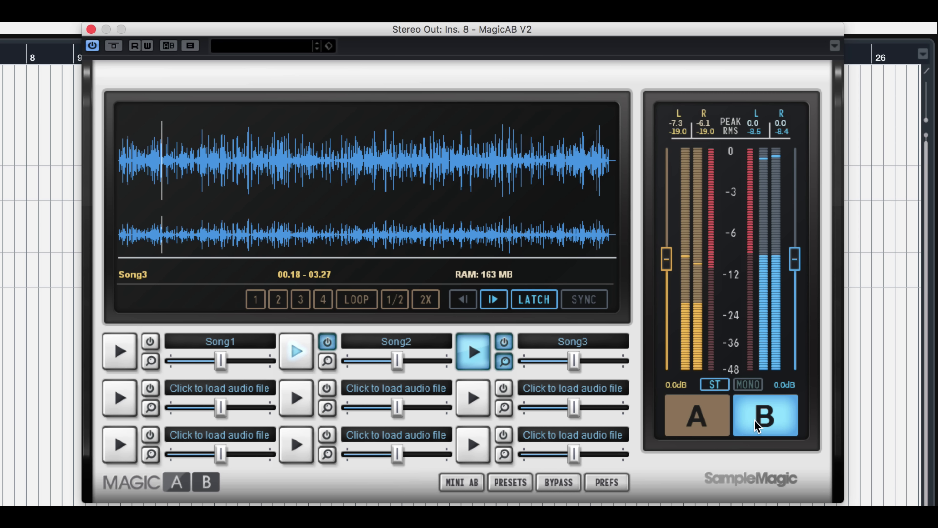
pyautogui.click(685, 416)
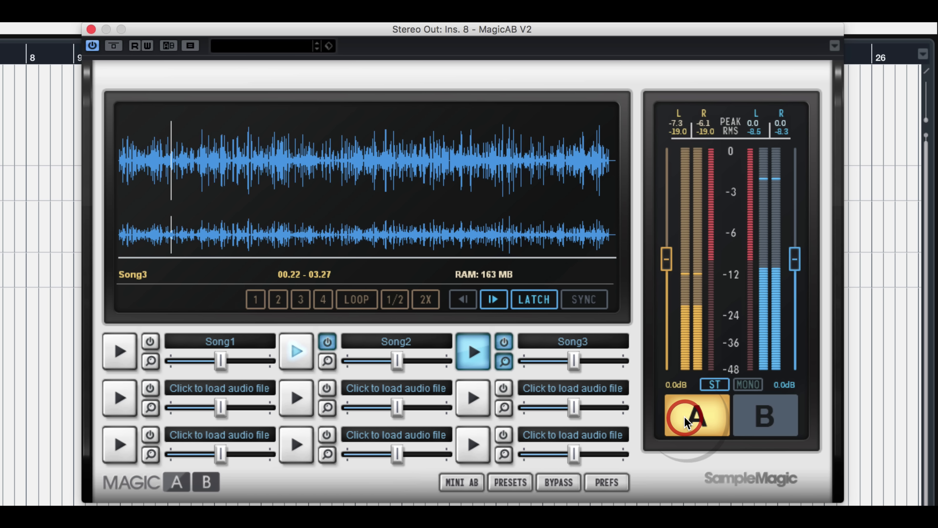
pyautogui.press('space')
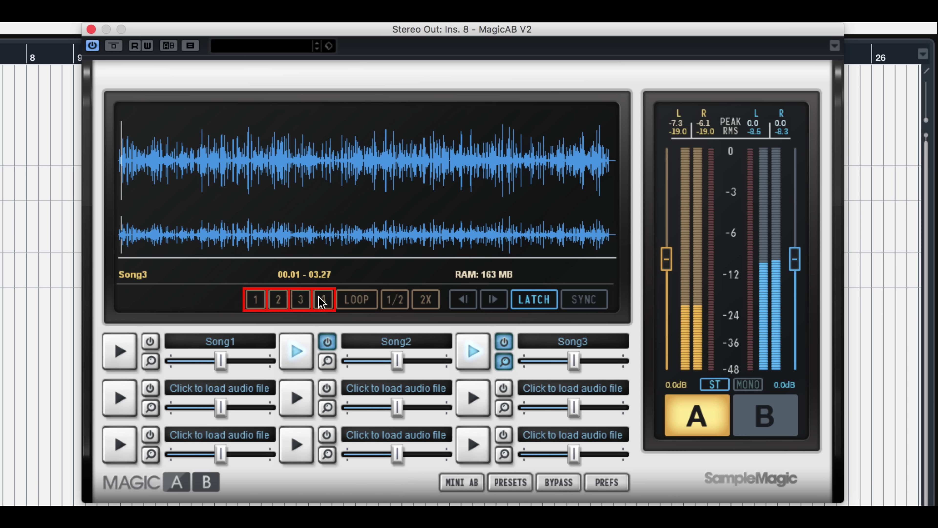
# Switch to the reference B and mark cue 1 at 00.32 and cue 2 at 01.10 in Song3.
pyautogui.click(766, 419)
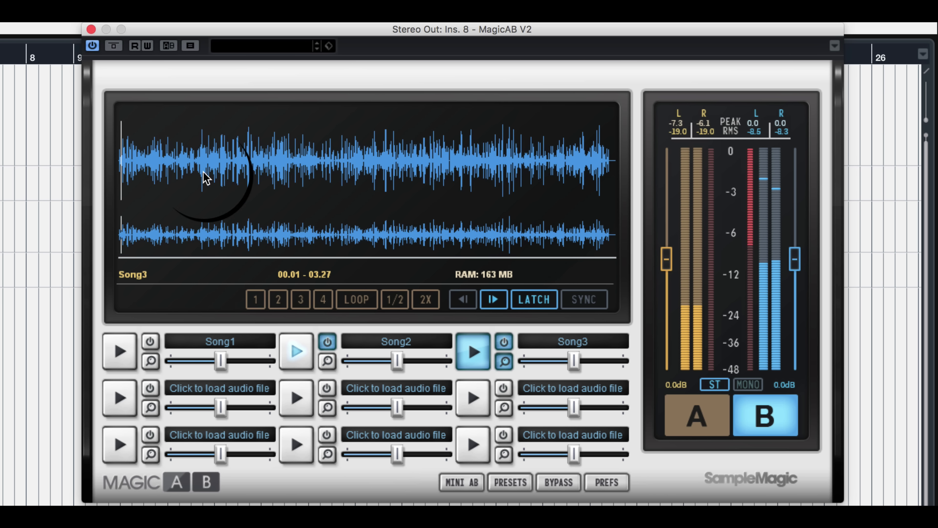
pyautogui.click(194, 168)
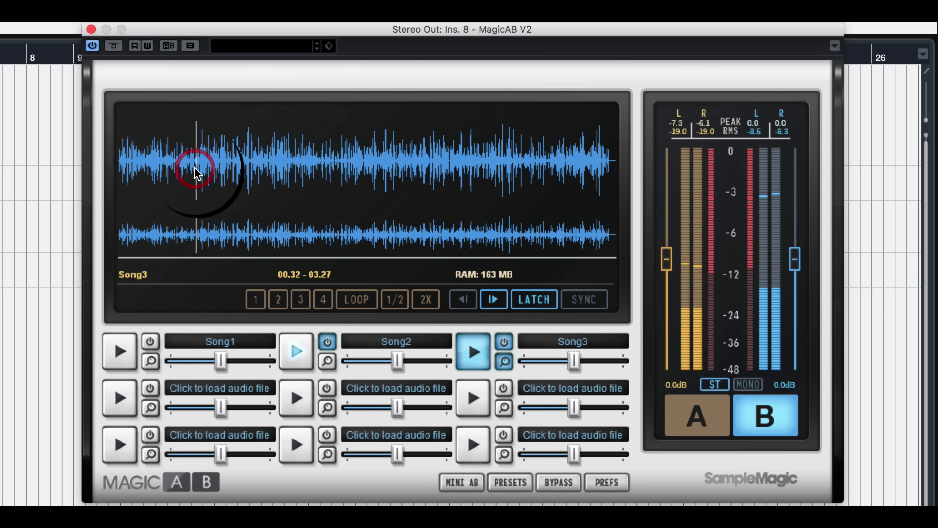
pyautogui.click(255, 299)
pyautogui.click(284, 148)
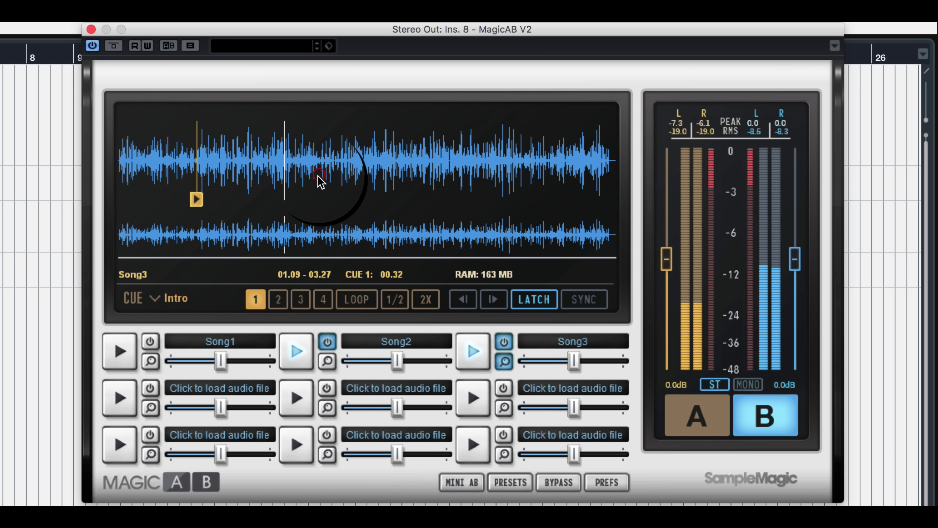
pyautogui.click(278, 298)
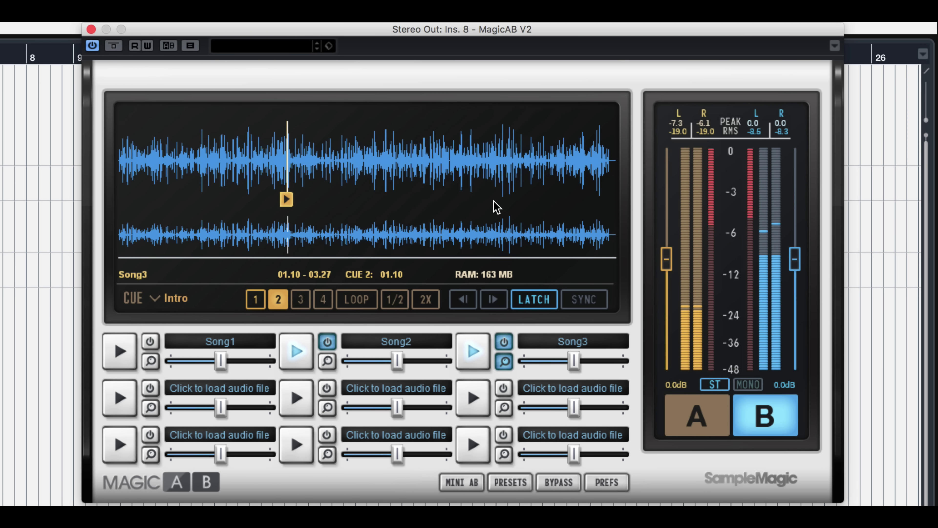
# Recall the cue 2 position in Song3 and return to cue 1.
pyautogui.click(280, 298)
pyautogui.click(278, 298)
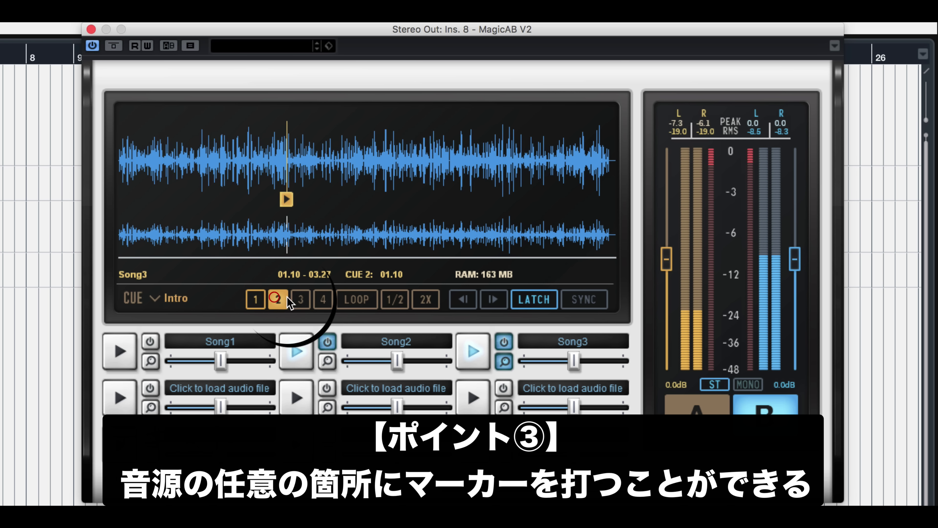
pyautogui.click(255, 299)
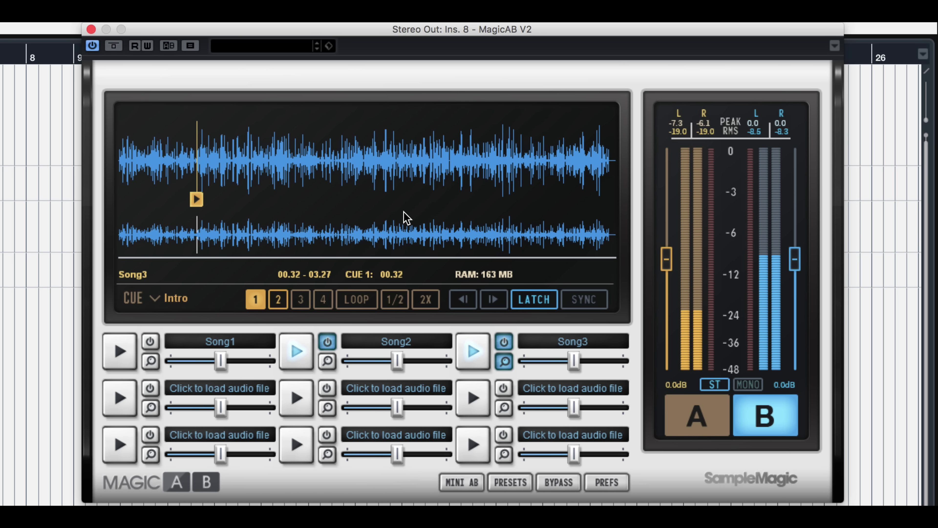
# Enable looping for cue 1 and set its loop range from 01.43 to 01.51.
pyautogui.click(364, 302)
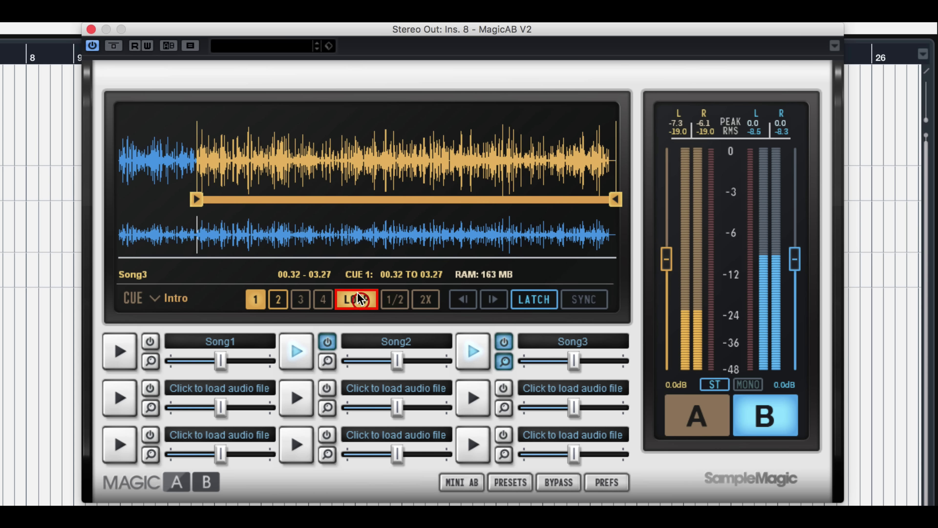
pyautogui.moveTo(196, 200); pyautogui.dragTo(262, 199)
pyautogui.moveTo(323, 207); pyautogui.dragTo(364, 199)
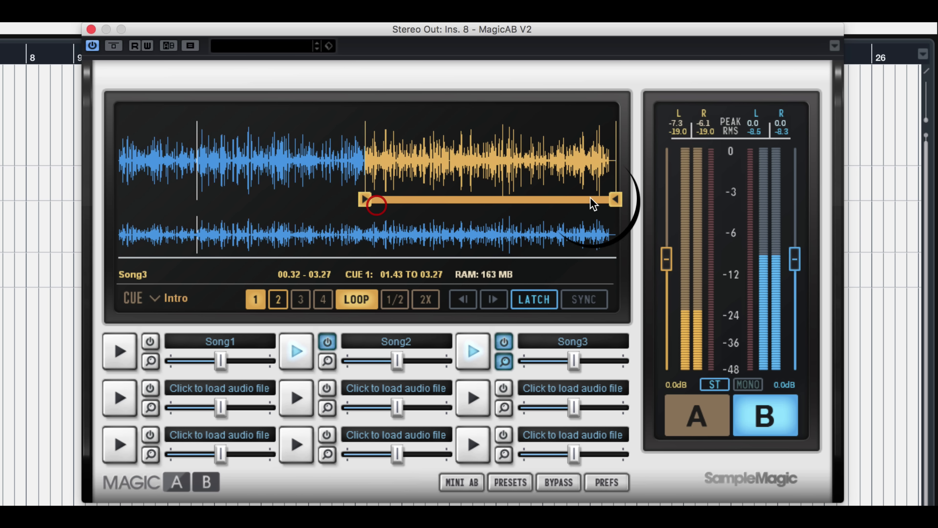
pyautogui.moveTo(616, 200); pyautogui.dragTo(386, 200)
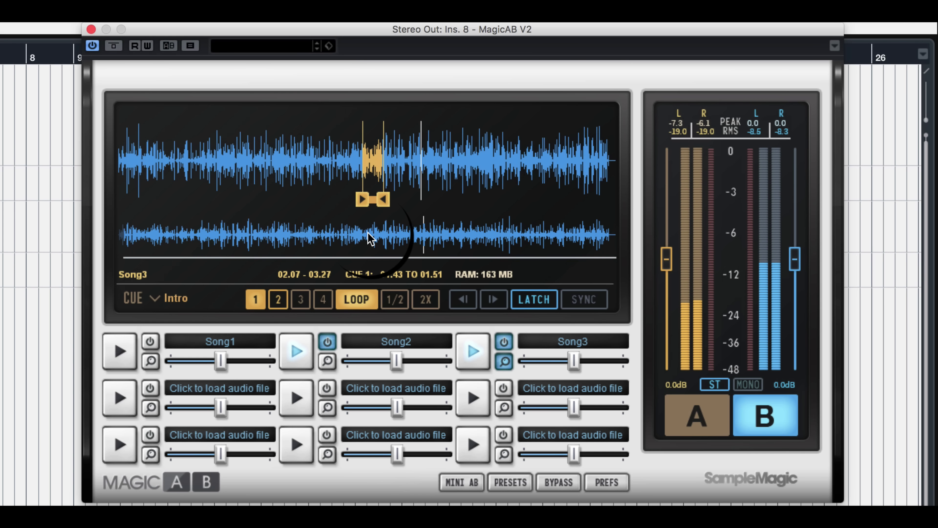
# Zoom the Song3 waveform in around the loop region and narrow the cue 1 loop to 01.47 to 01.48.
pyautogui.moveTo(372, 236); pyautogui.dragTo(425, 247)
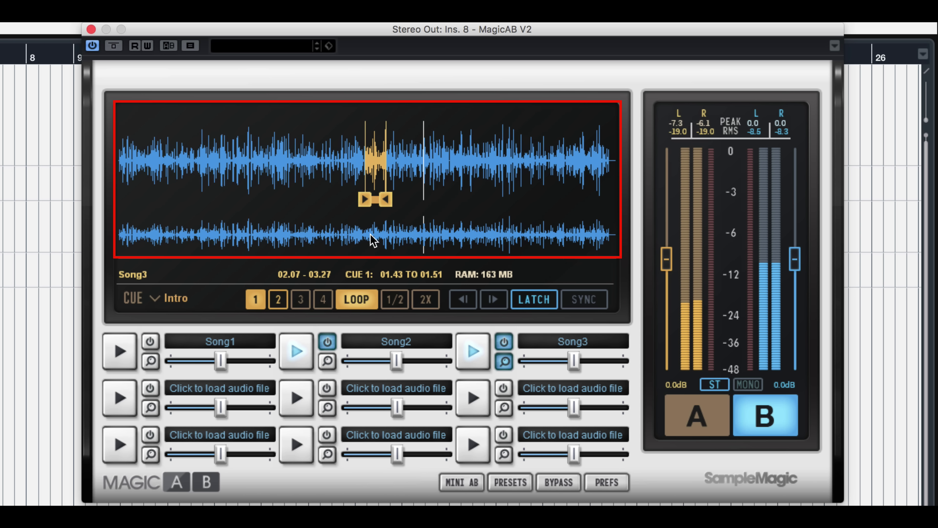
pyautogui.moveTo(373, 237); pyautogui.dragTo(602, 239)
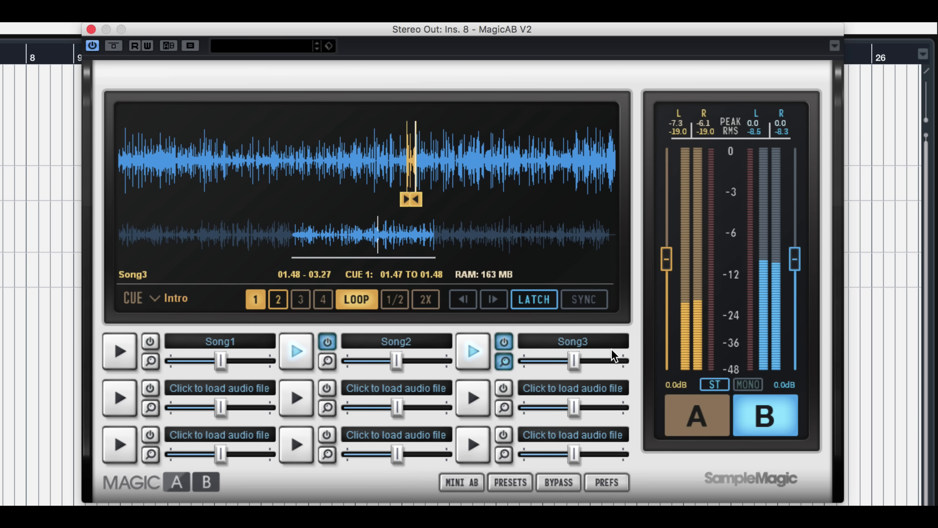
# Save the current reference setup as a preset named My Preset in the Presets folder.
pyautogui.moveTo(621, 409)
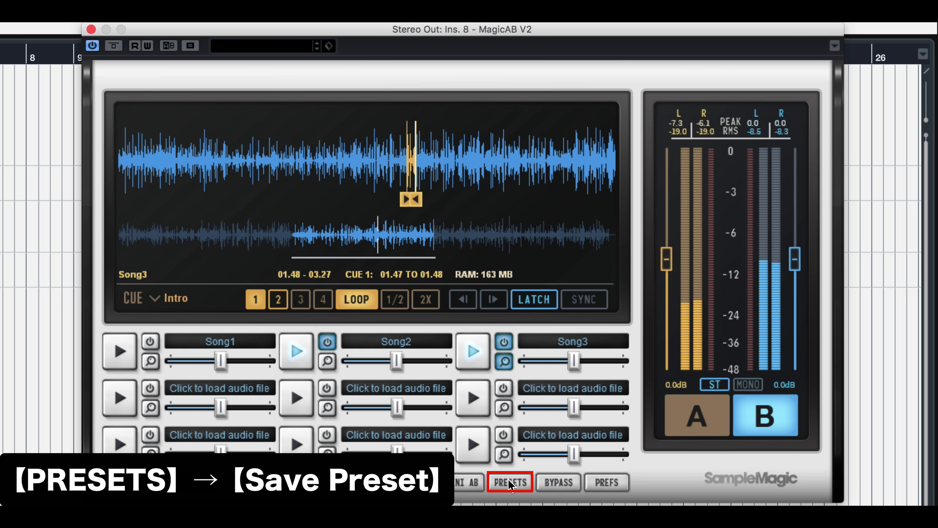
pyautogui.click(522, 484)
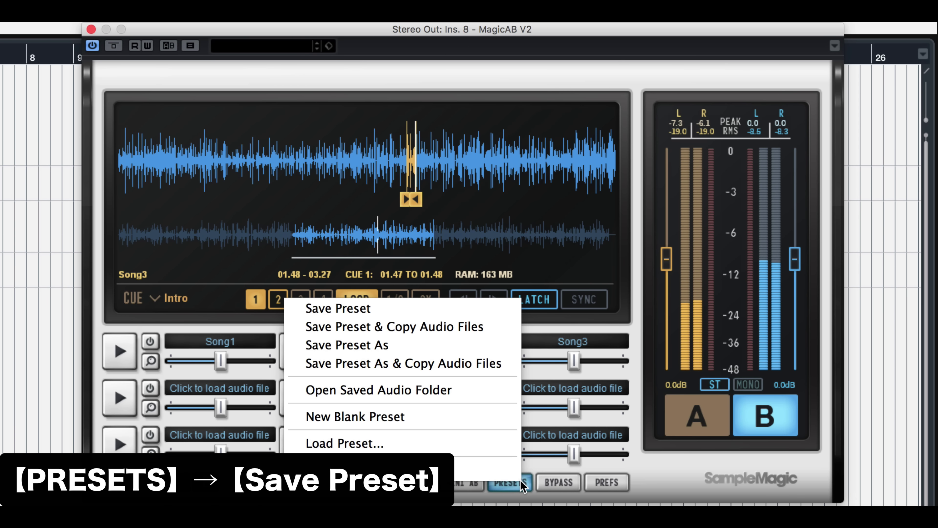
pyautogui.click(357, 308)
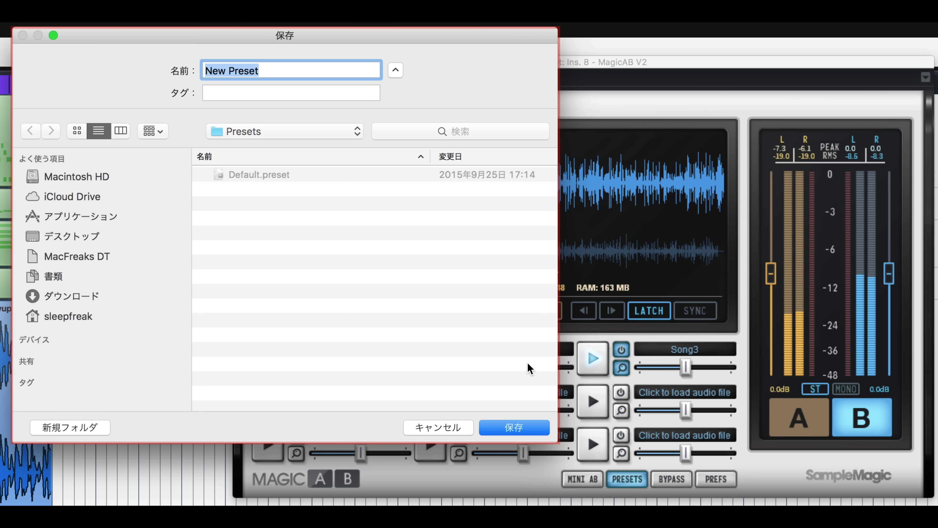
pyautogui.write('My Preset')
pyautogui.press('Return')
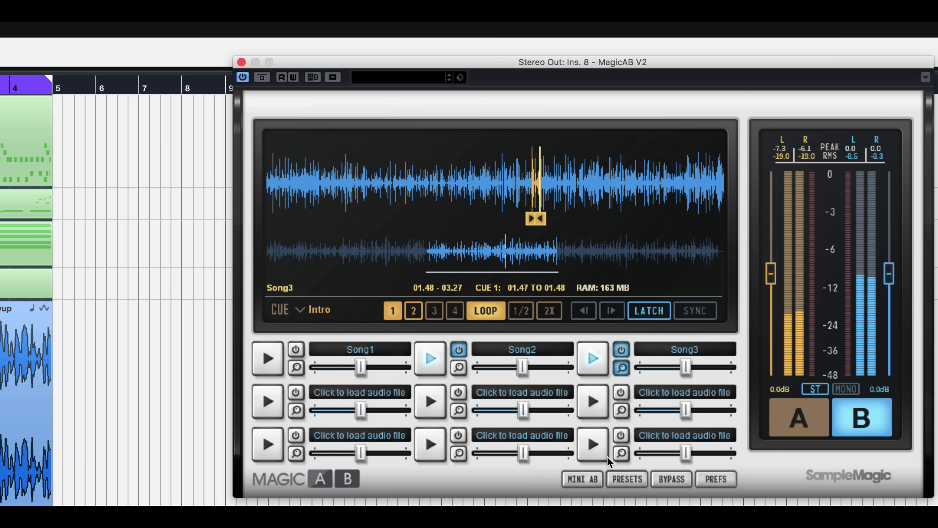
# Load My Preset.preset from the Presets folder to restore the reference setup.
pyautogui.click(626, 479)
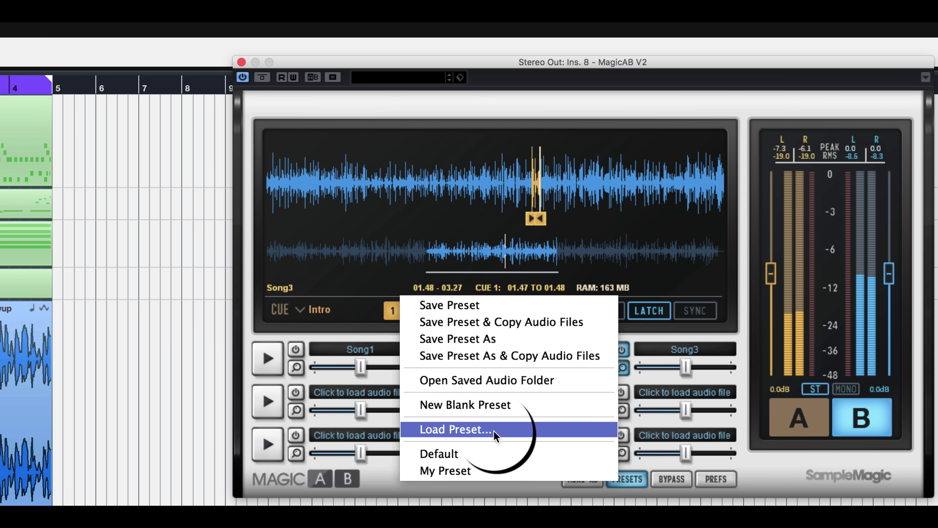
pyautogui.click(456, 429)
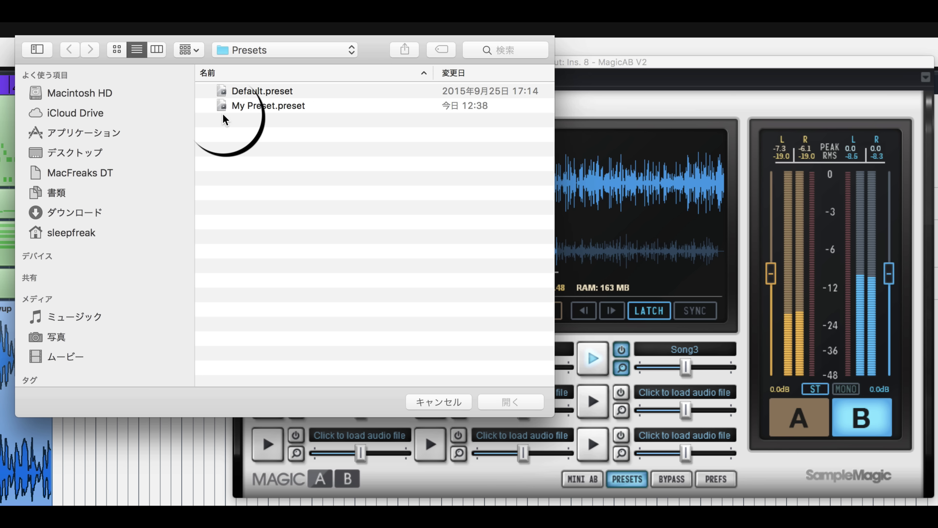
pyautogui.click(290, 105)
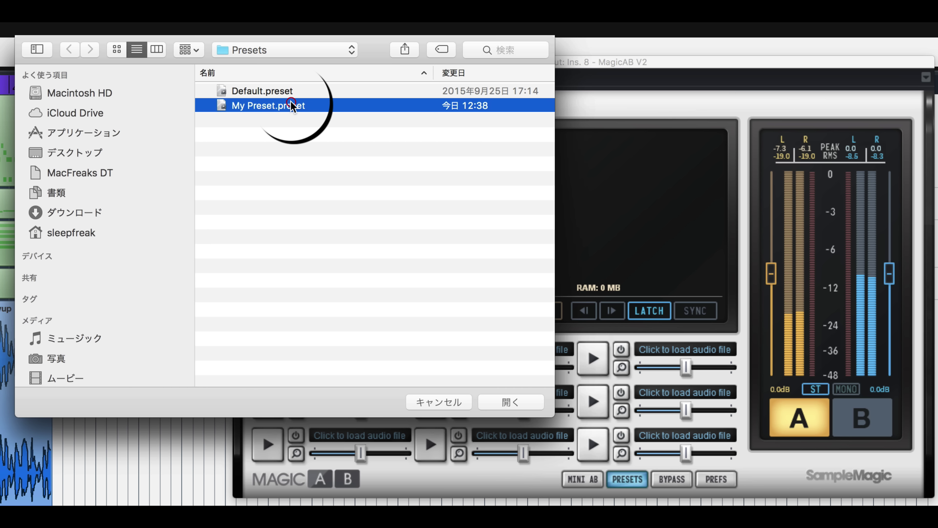
pyautogui.click(511, 402)
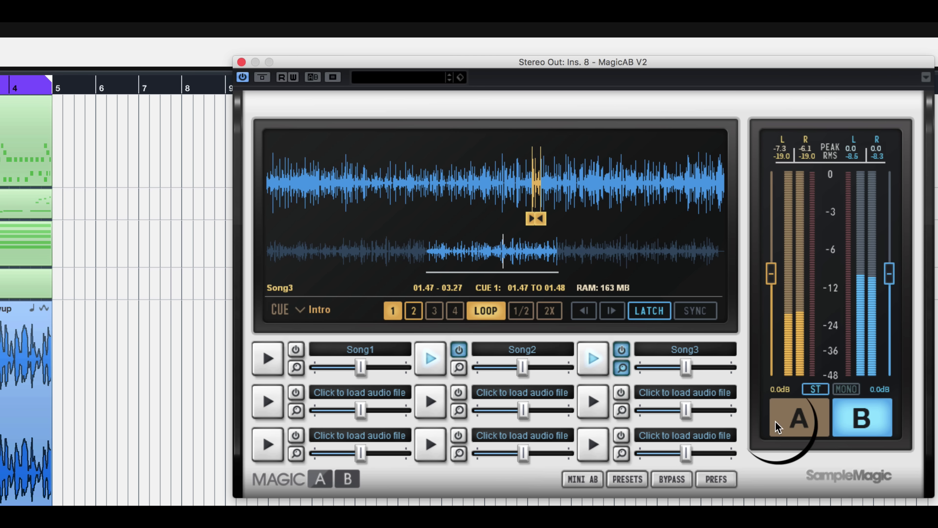